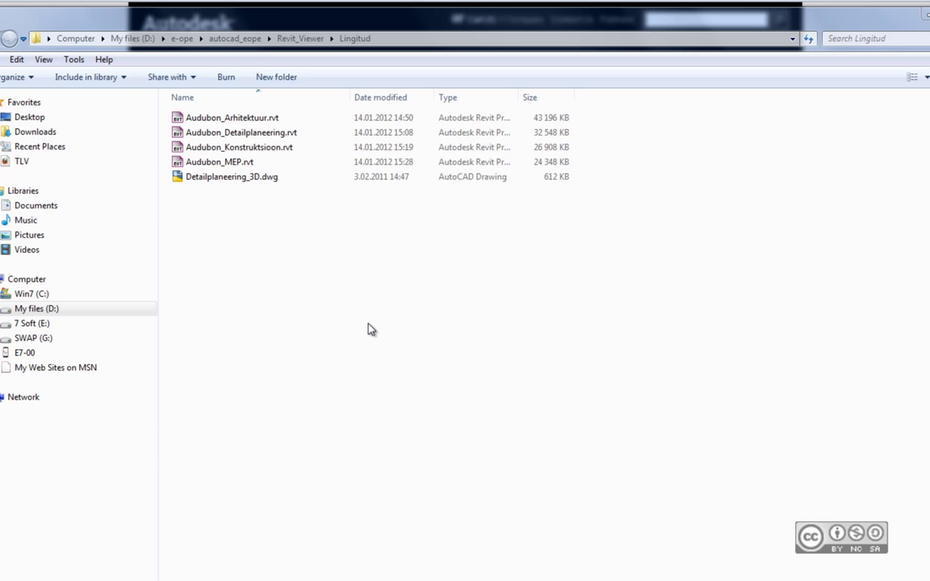
# Close the folder window and go to the Revit Architecture product page under Products on autodesk.com
pyautogui.click(926, 15)
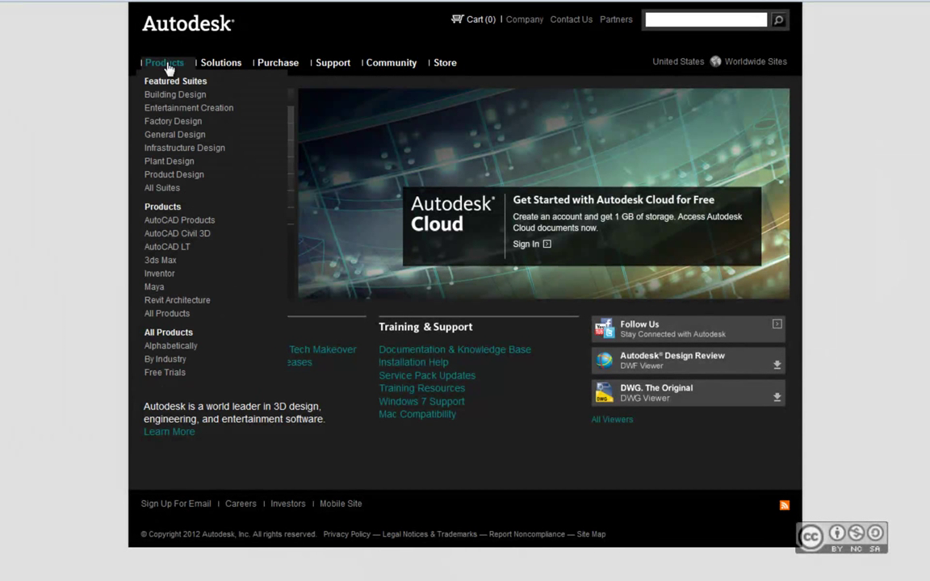
pyautogui.click(166, 314)
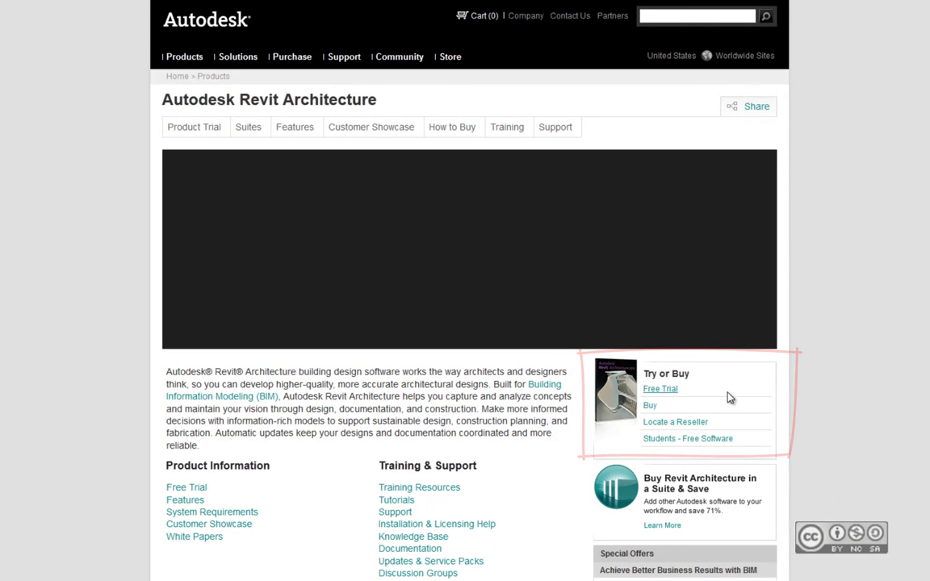
# Open the Free Trial registration form for Revit Architecture 2012
pyautogui.click(661, 388)
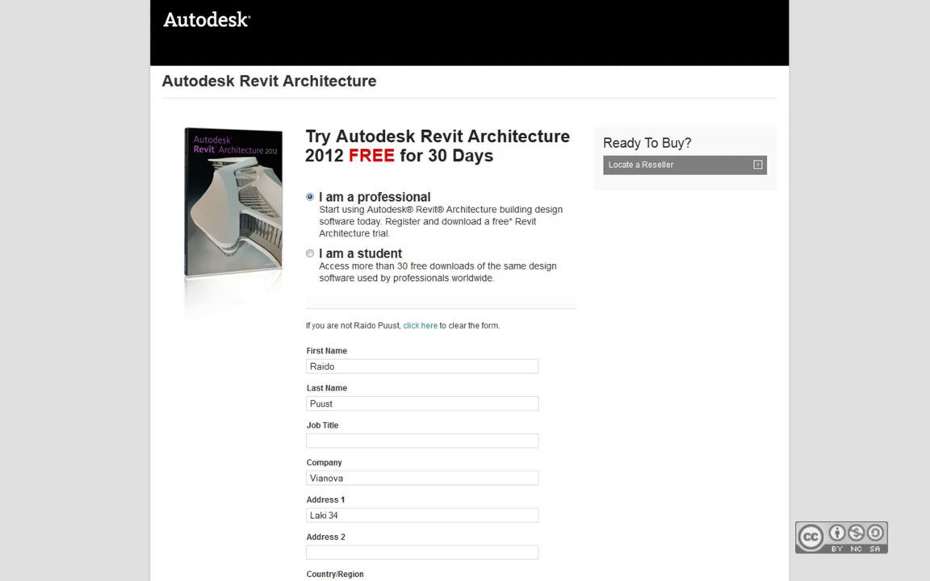
# Look over the Project Spark preview page, then open the Windows Start menu
pyautogui.click(89, 1)
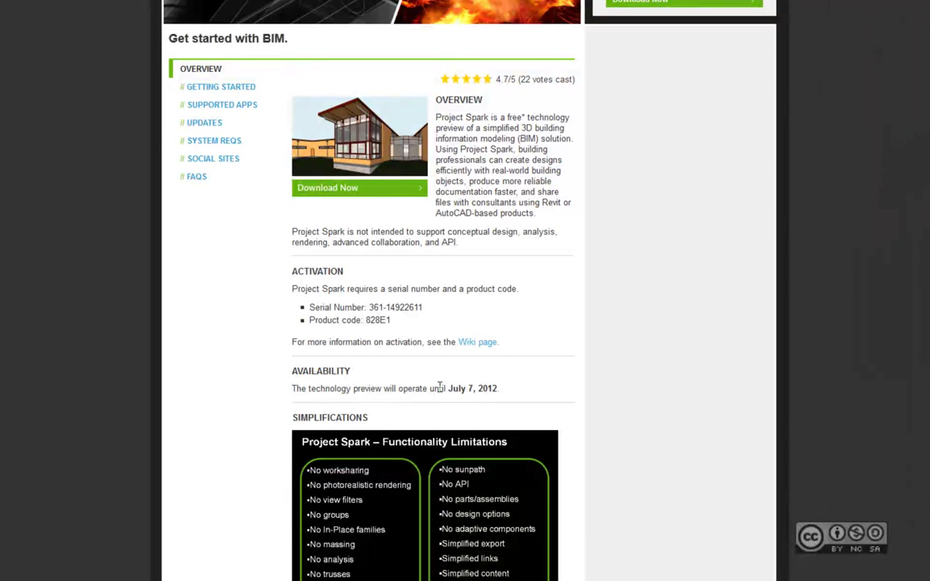
pyautogui.scroll(3, 439, 387)
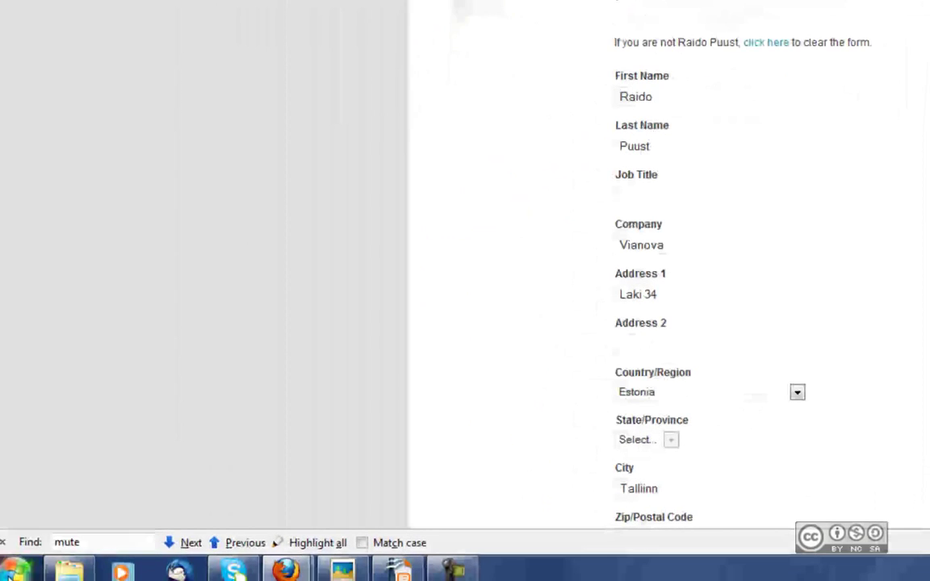
pyautogui.click(16, 571)
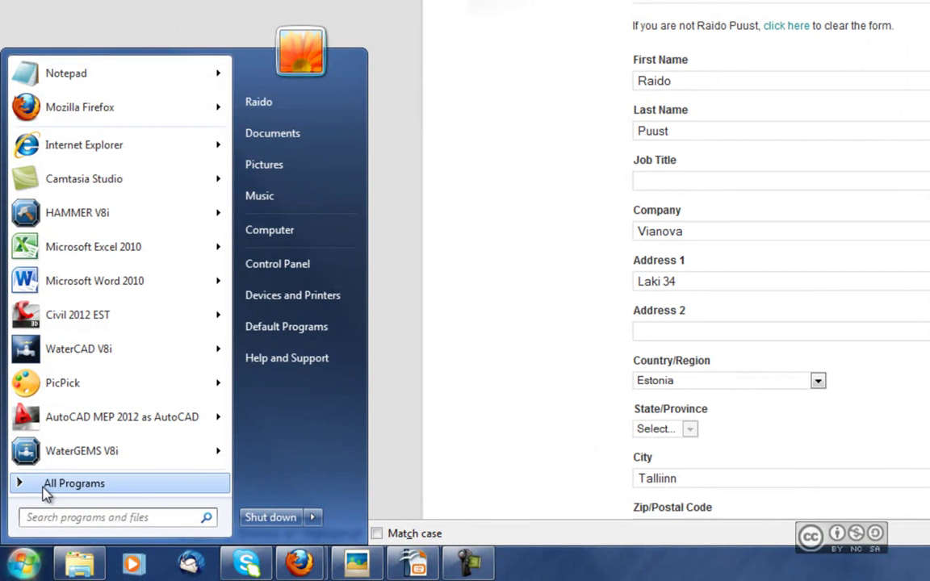
# List all installed programs to reach Autodesk Revit MEP 2012
pyautogui.click(46, 492)
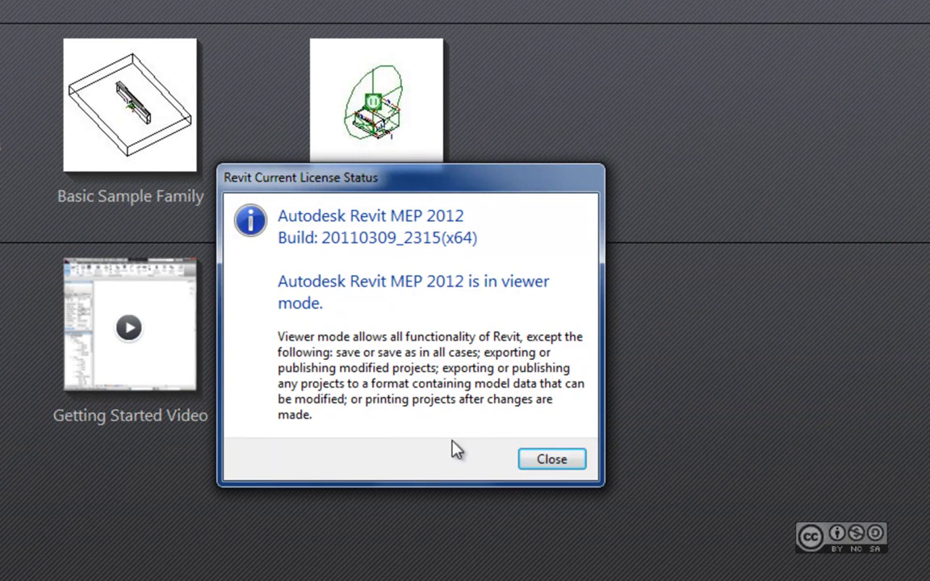
# Dismiss the viewer-mode notice and open Audubon_Arhitektuur.rvt from the Lingitud folder on drive D:
pyautogui.click(559, 460)
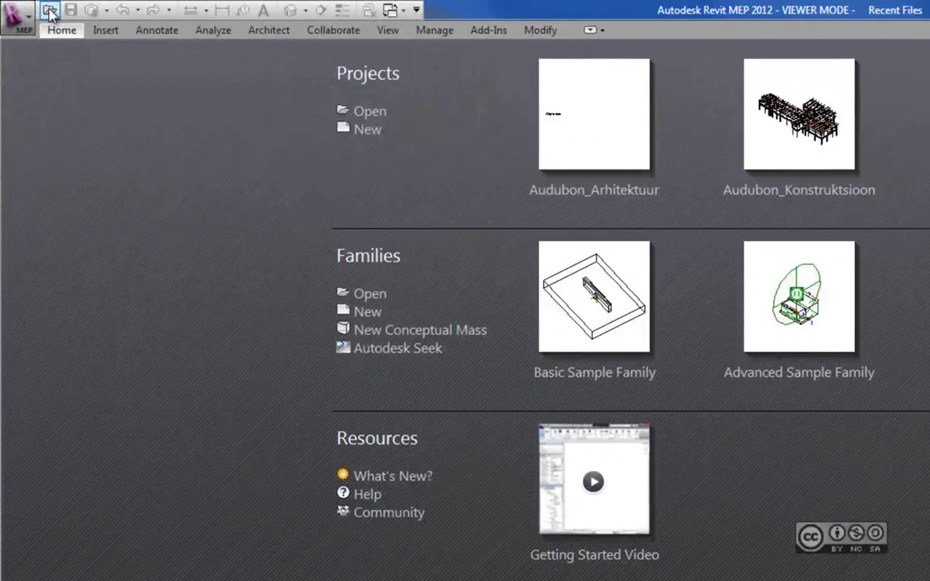
pyautogui.click(50, 11)
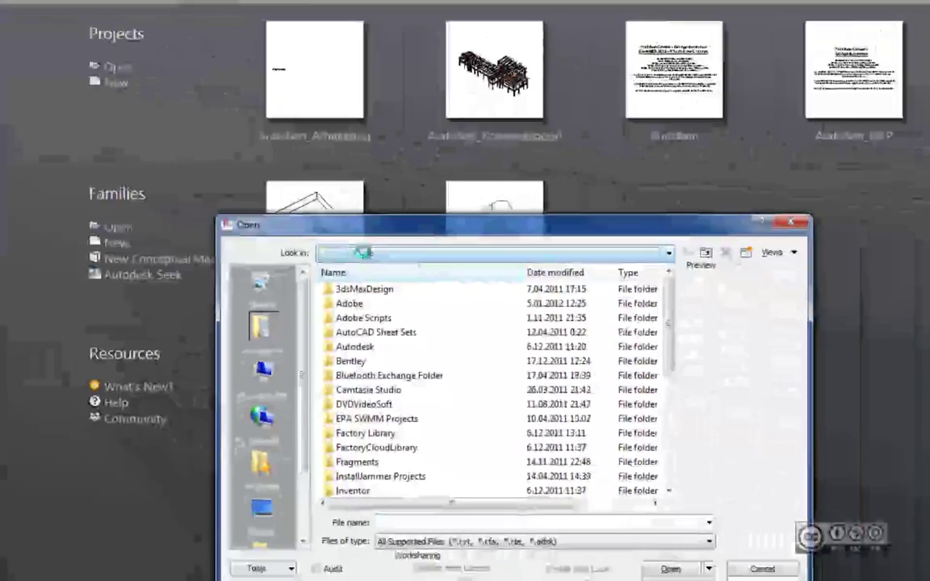
pyautogui.click(282, 233)
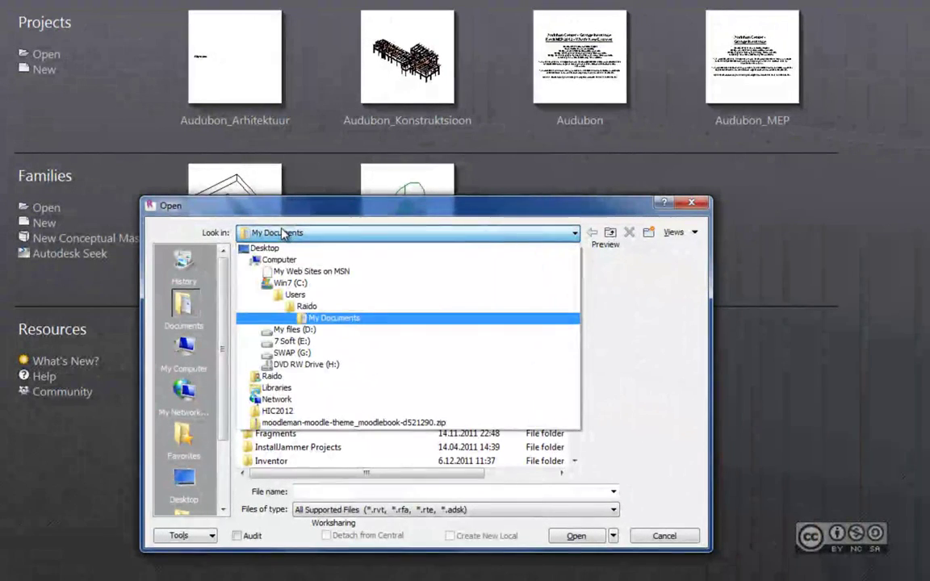
pyautogui.click(292, 330)
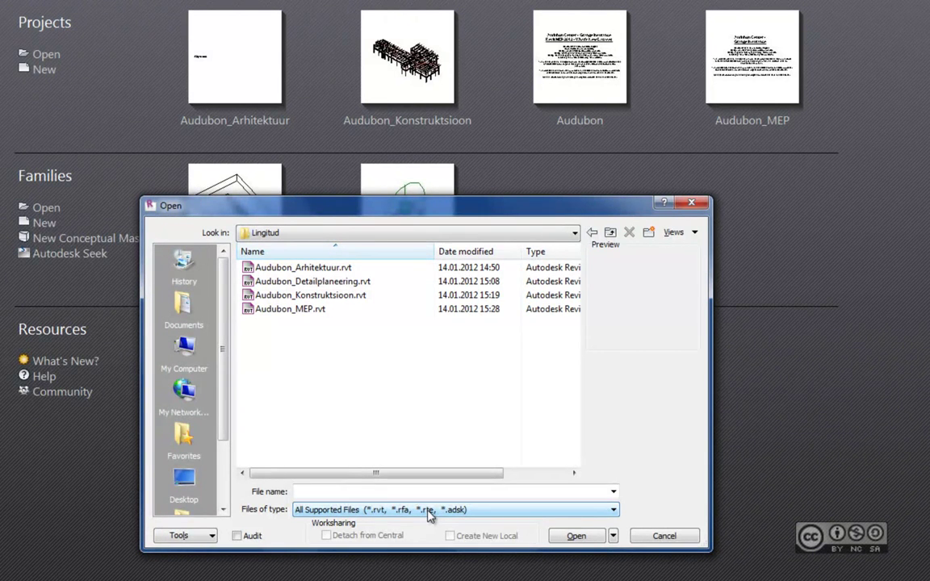
pyautogui.click(361, 408)
pyautogui.click(322, 270)
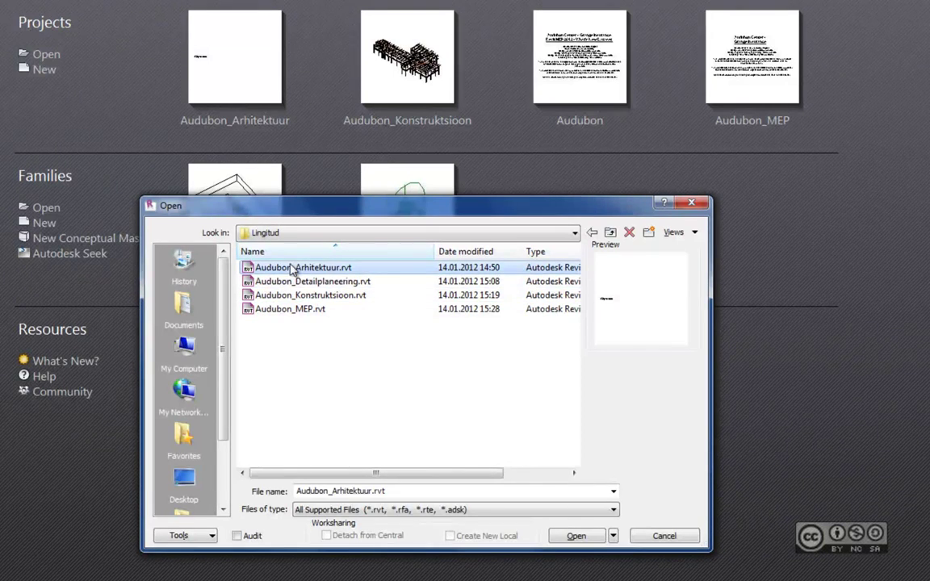
pyautogui.click(573, 536)
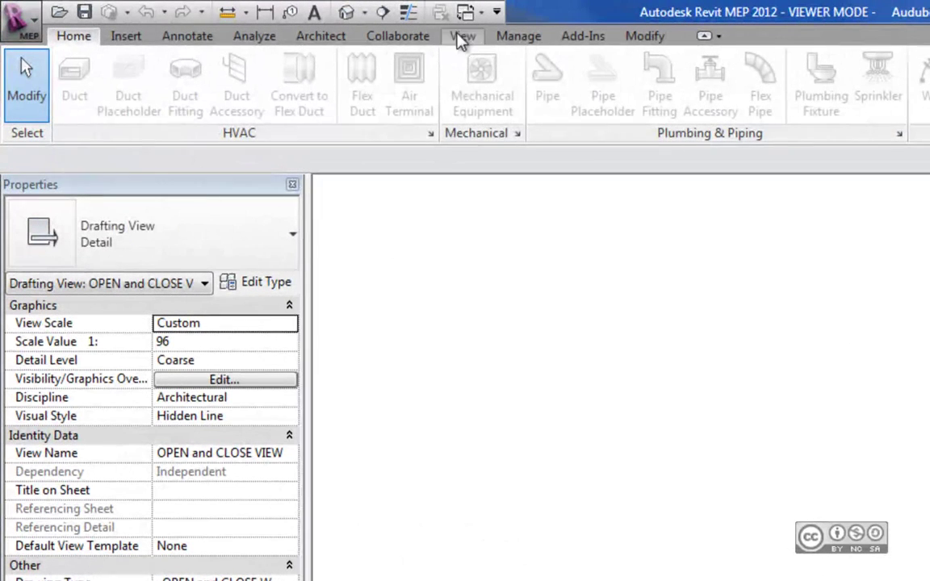
# Display the Audubon architectural model in its default {3D} view
pyautogui.click(463, 38)
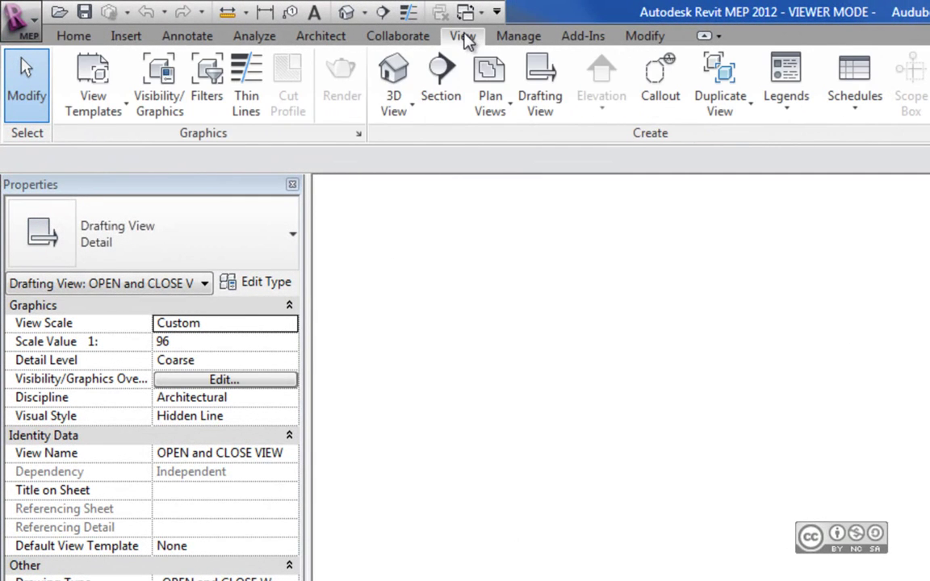
pyautogui.click(394, 77)
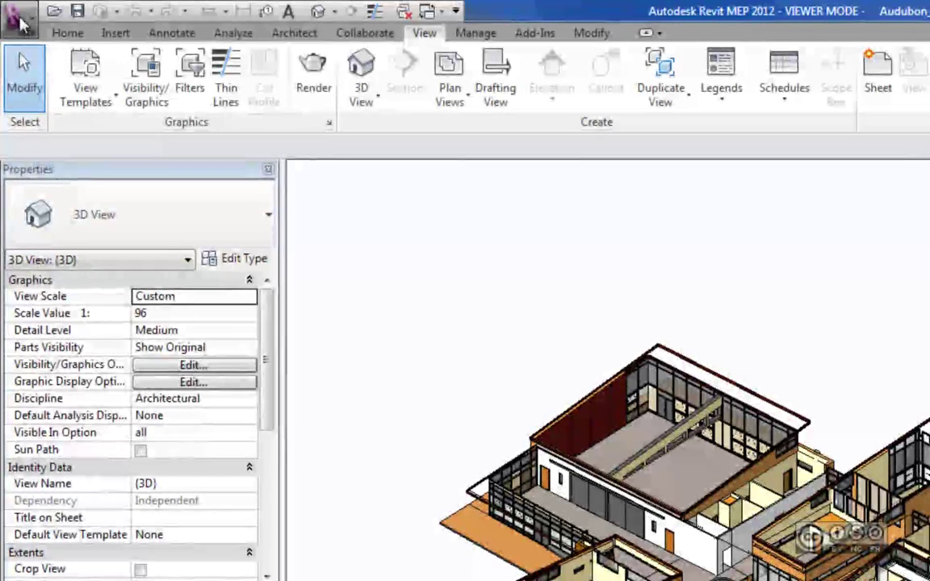
pyautogui.click(18, 17)
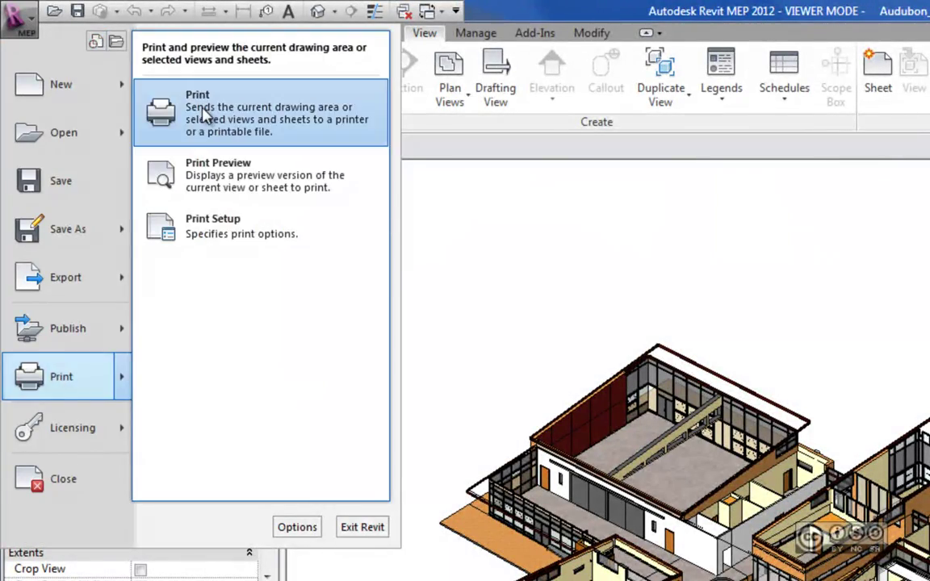
# Print the 3D view through Adobe PDF as Audubon_Arhitektuur_2.pdf on the Desktop
pyautogui.click(208, 113)
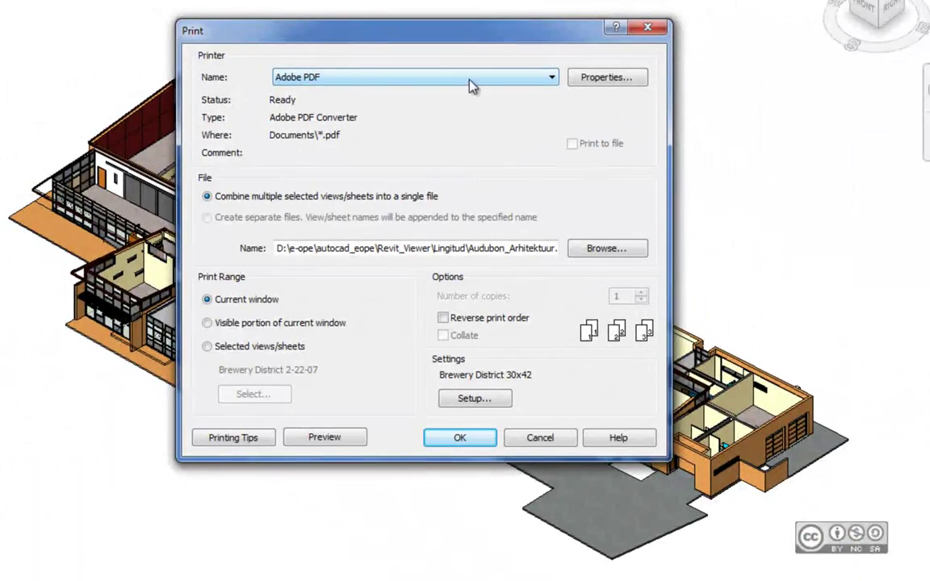
pyautogui.click(465, 439)
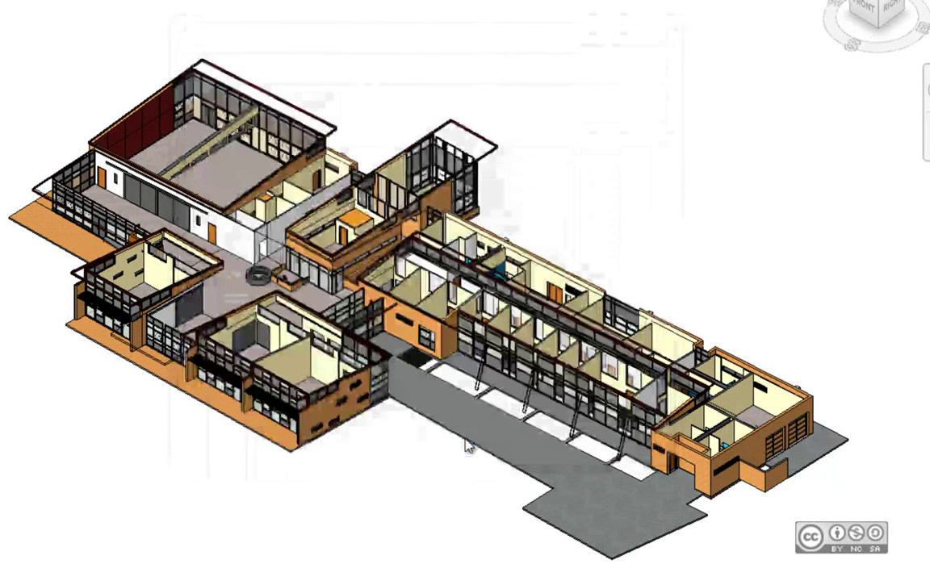
pyautogui.click(534, 286)
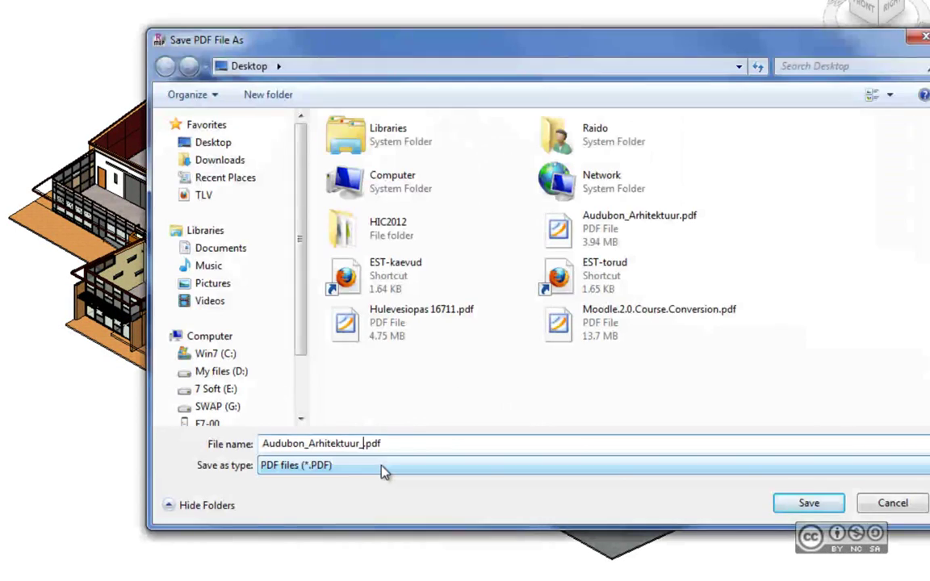
pyautogui.write('2')
pyautogui.click(787, 504)
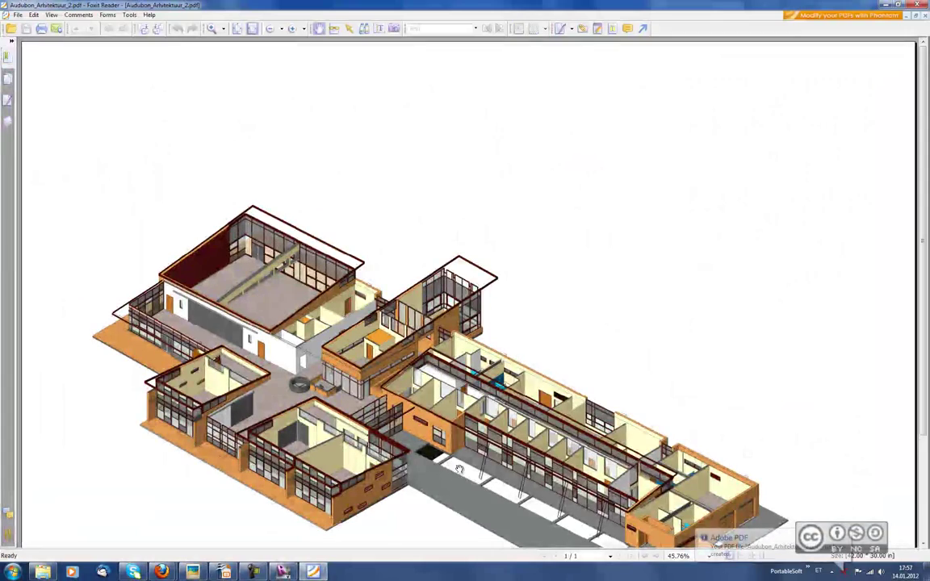
# Move the concrete floor slab in front of the long wing about 10.7 m toward the lower left
pyautogui.scroll(-3, 451, 233)
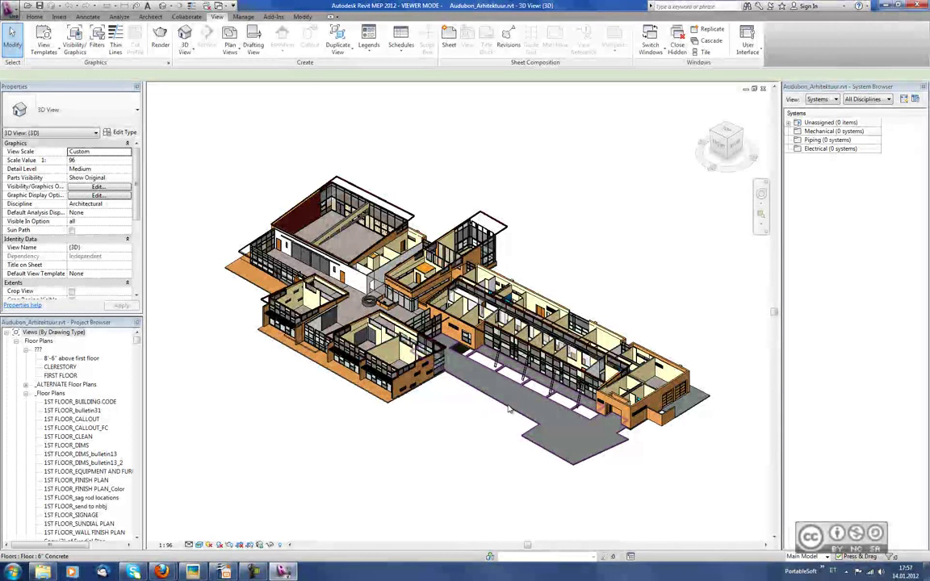
pyautogui.click(482, 365)
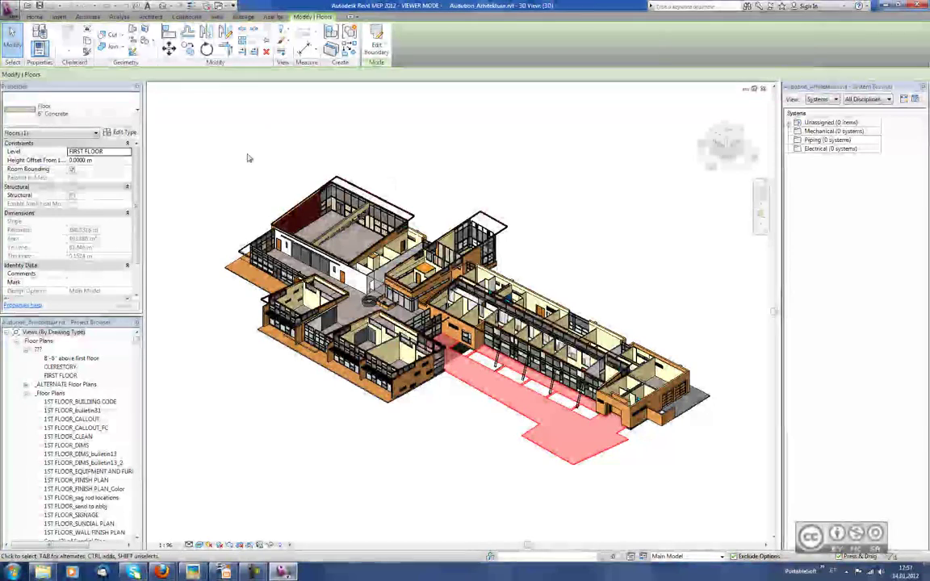
pyautogui.click(169, 49)
pyautogui.click(433, 401)
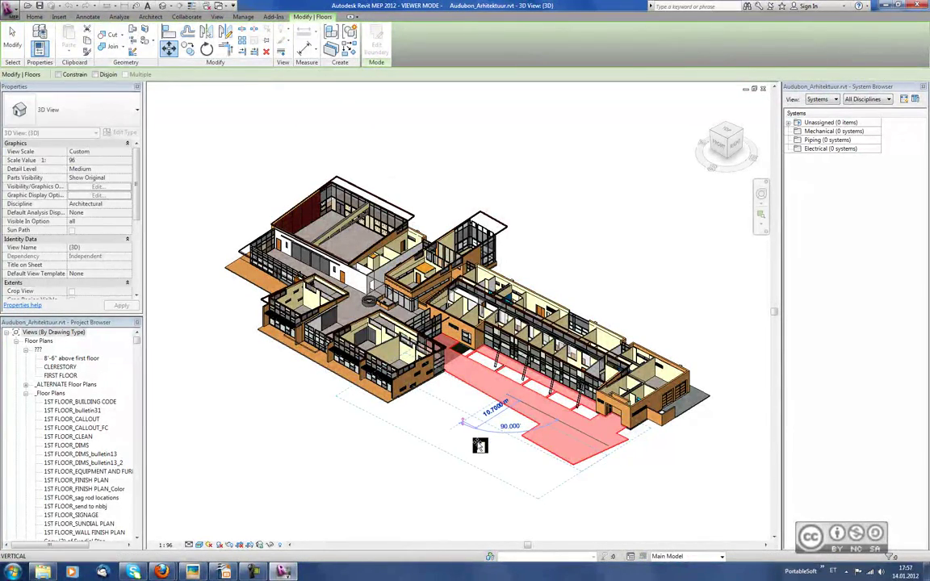
pyautogui.click(388, 429)
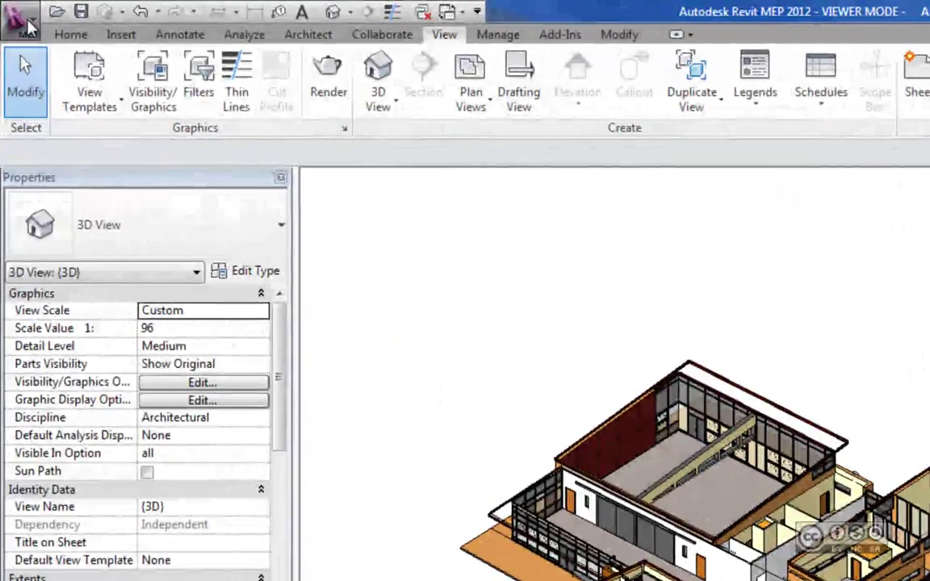
pyautogui.click(28, 24)
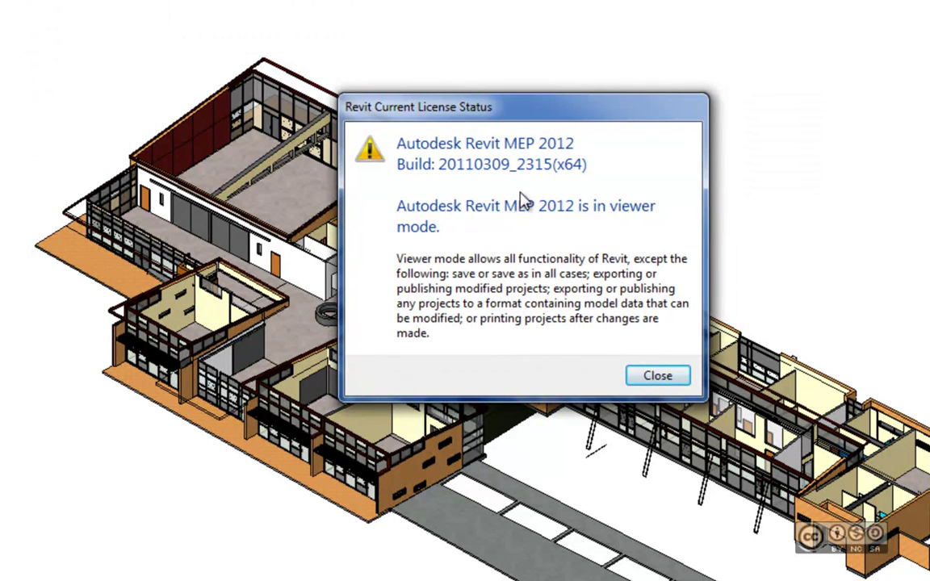
pyautogui.click(638, 374)
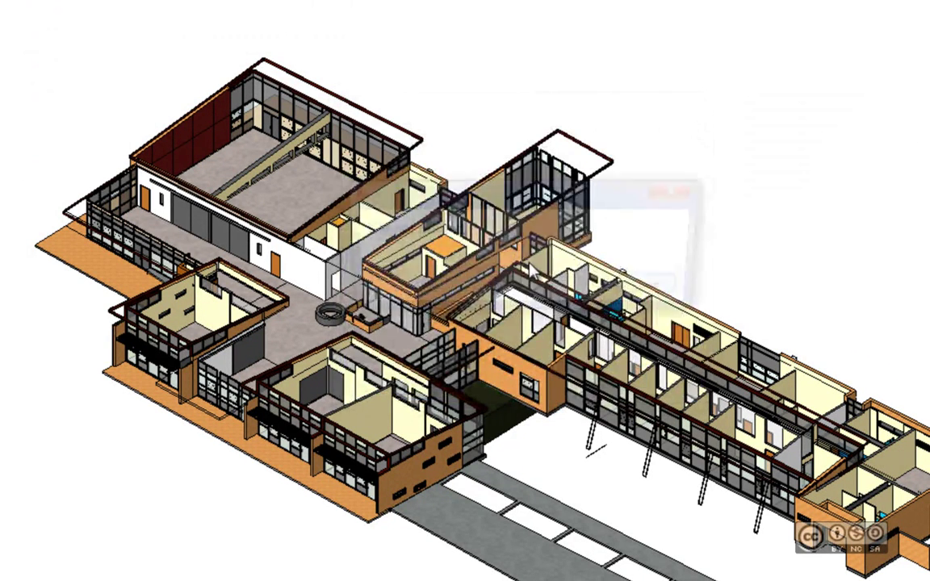
pyautogui.click(633, 293)
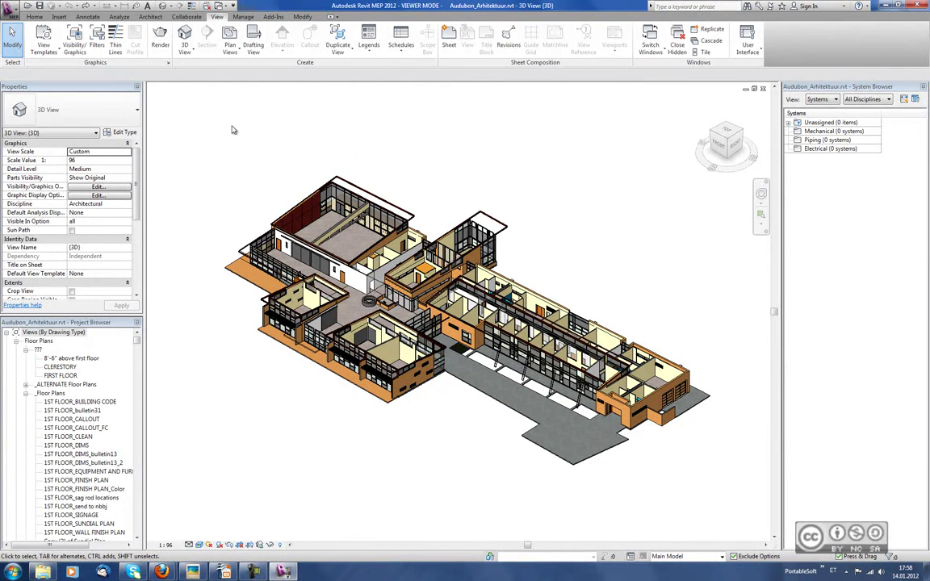
# Bring up the Import/Link RVT dialog from the Insert tab's linking commands
pyautogui.click(59, 16)
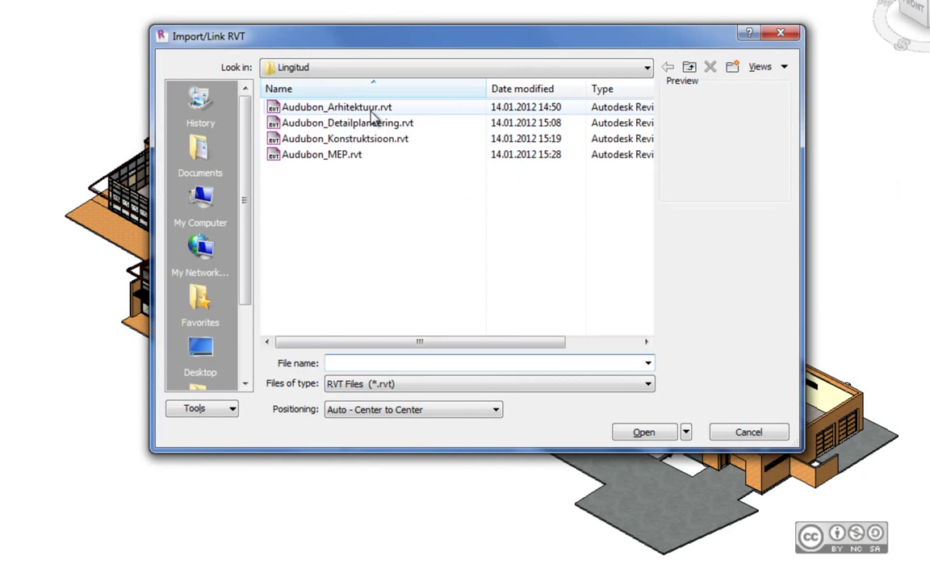
# Link Audubon_MEP.rvt into the architectural model and zoom out to inspect its ducts and pipes
pyautogui.click(336, 158)
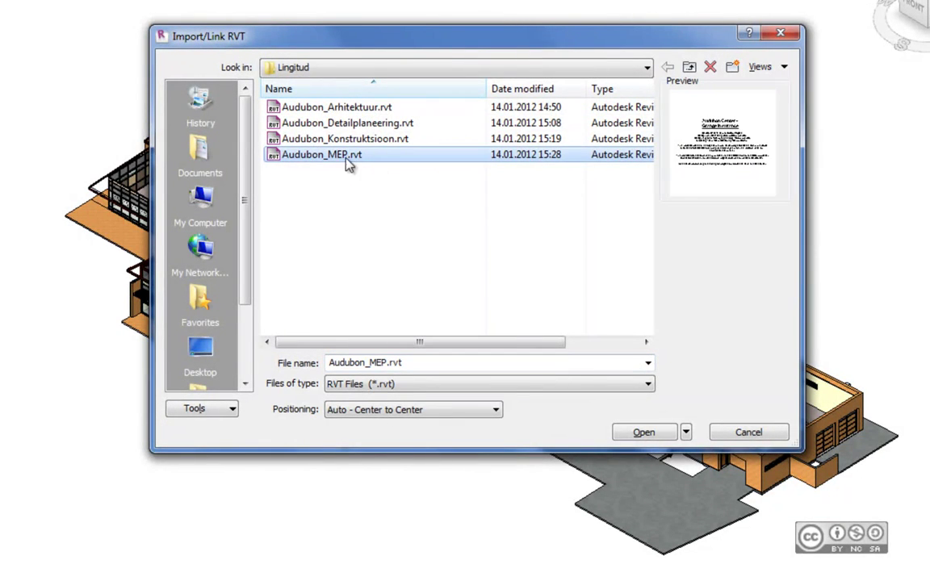
pyautogui.click(643, 432)
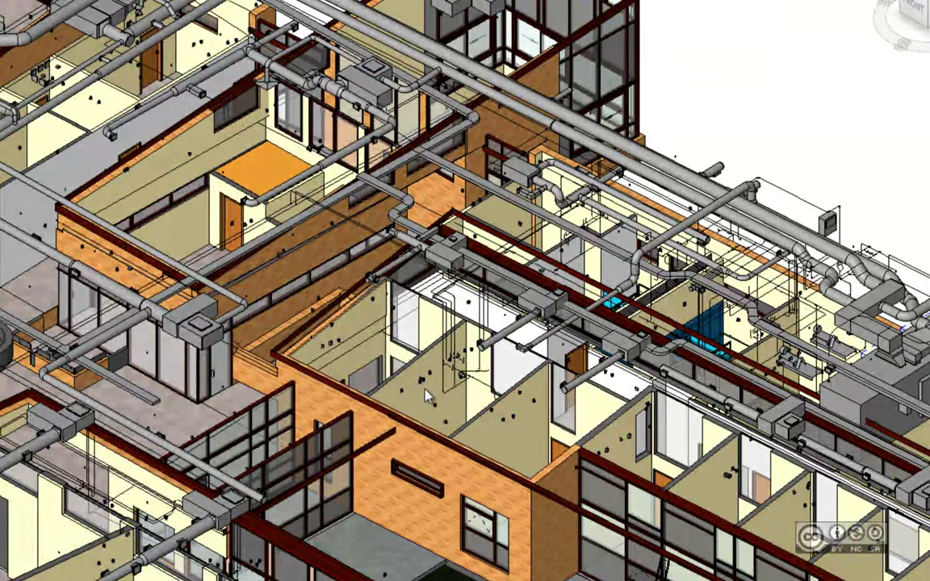
pyautogui.scroll(-2, 425, 396)
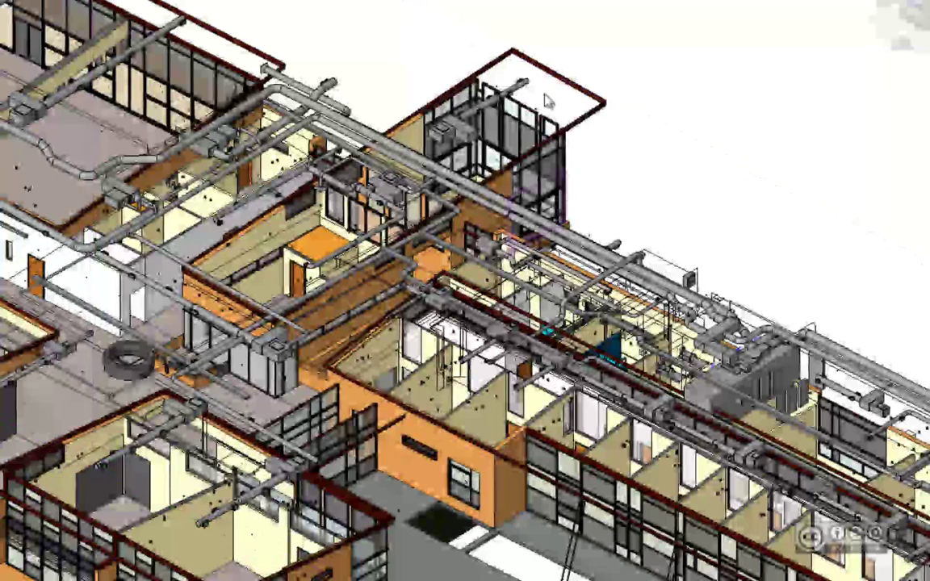
pyautogui.scroll(-1, 612, 88)
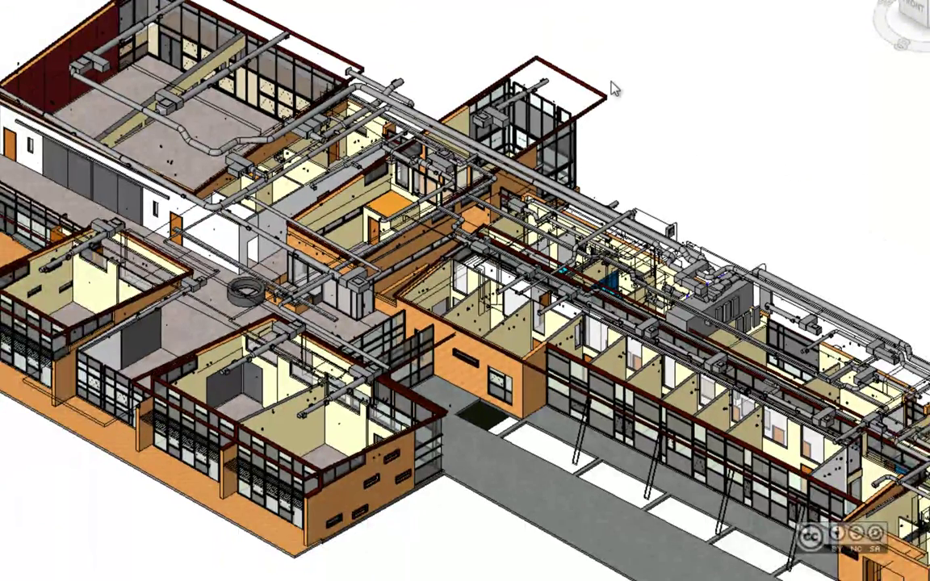
pyautogui.scroll(-1, 612, 87)
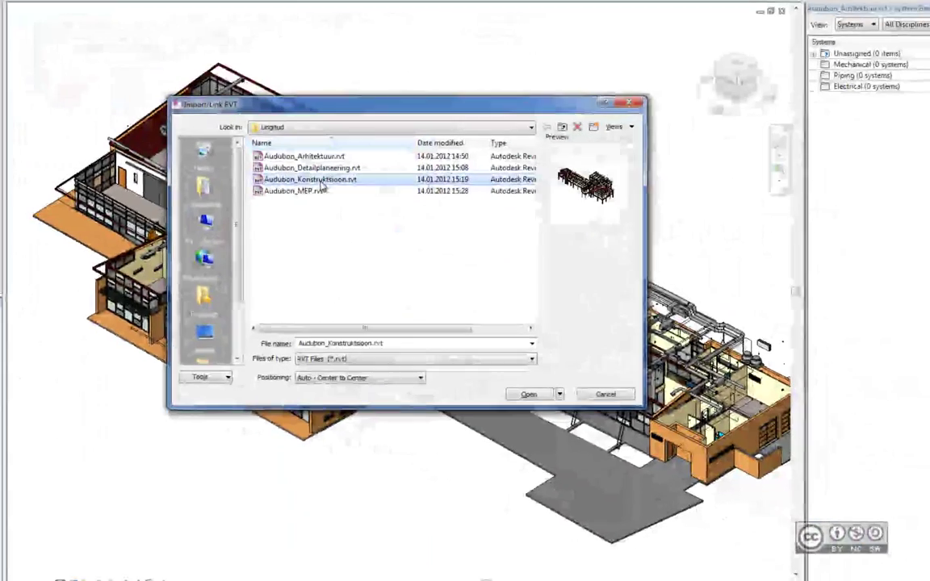
# Link Audubon_Konstruktsioon.rvt into the project with Auto - Origin to Origin positioning
pyautogui.click(374, 378)
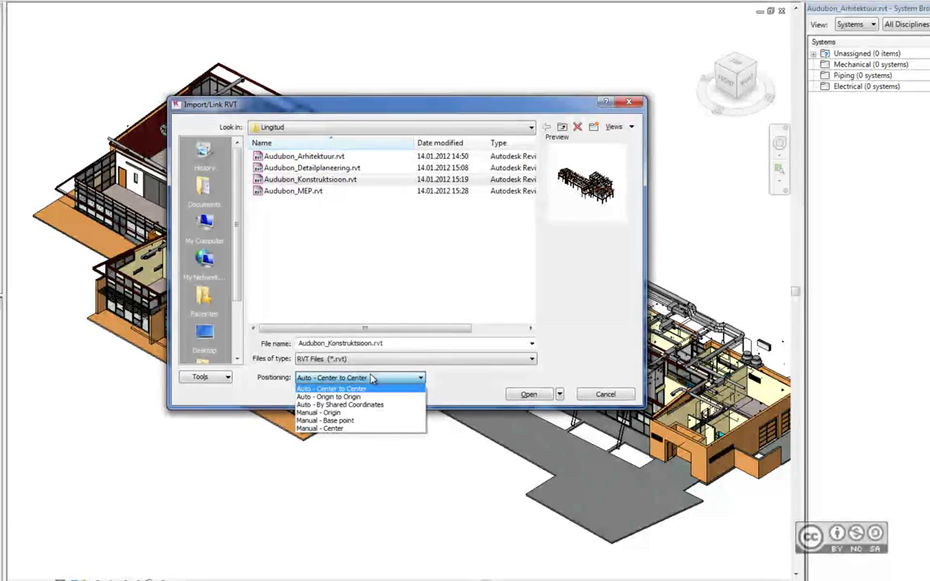
pyautogui.click(312, 387)
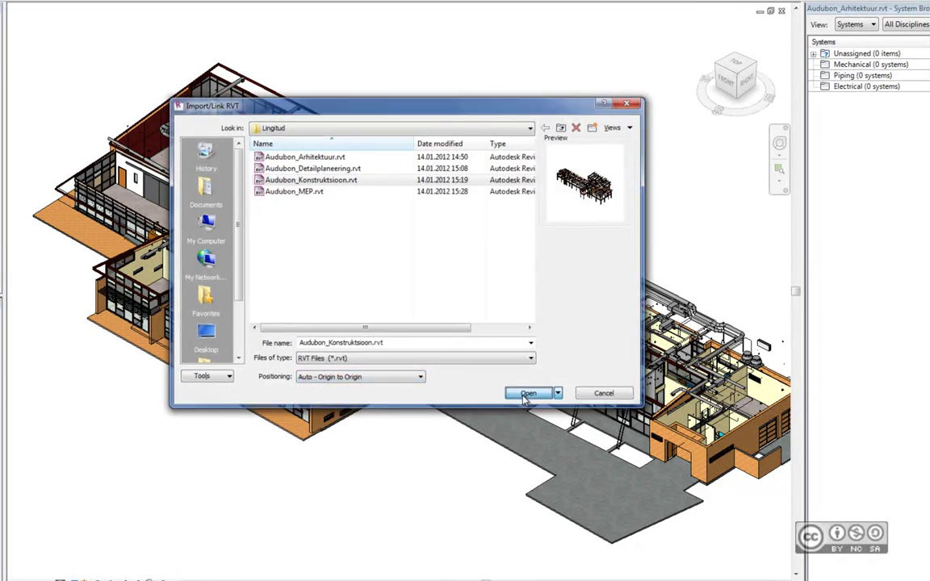
pyautogui.click(529, 394)
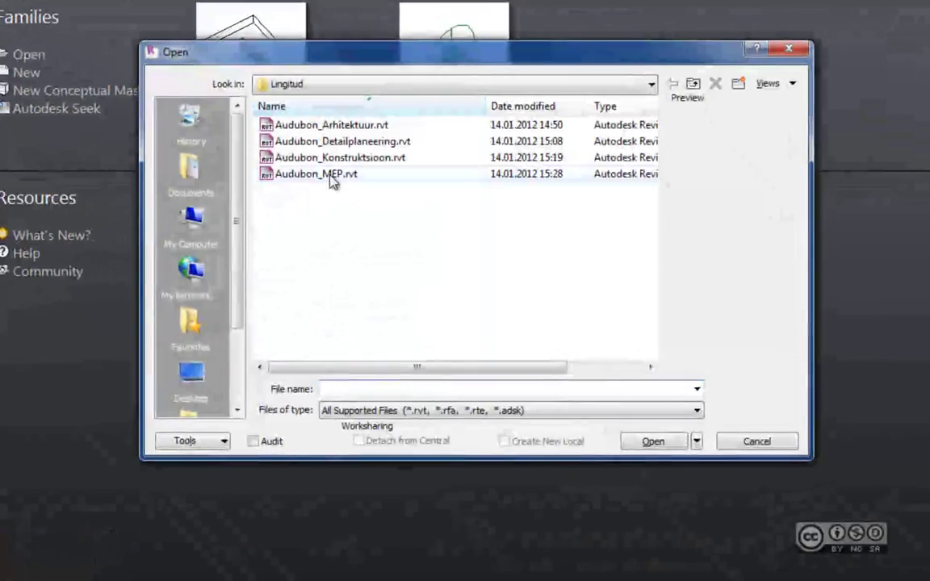
# Open Audubon_MEP.rvt on its own and zoom in and out on its 3D view
pyautogui.click(322, 175)
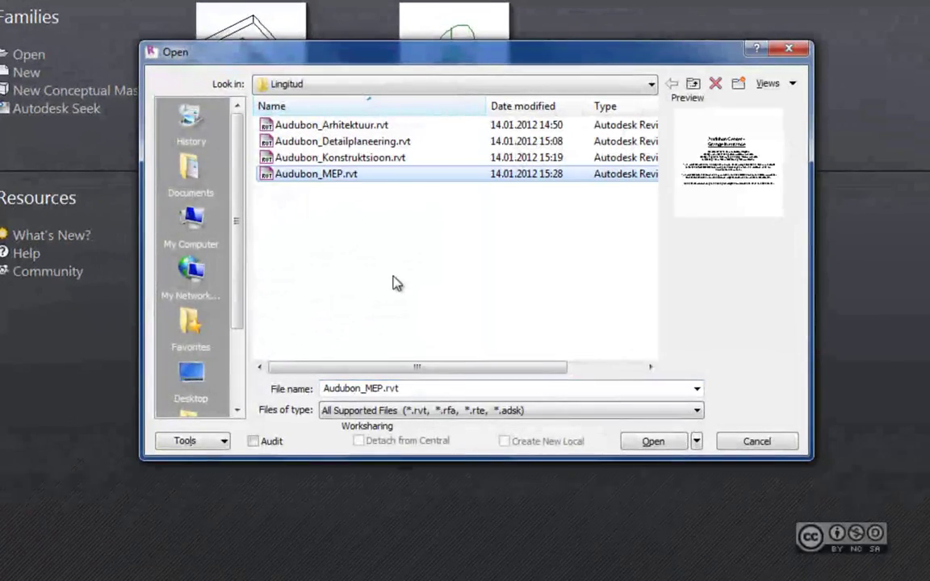
pyautogui.click(654, 442)
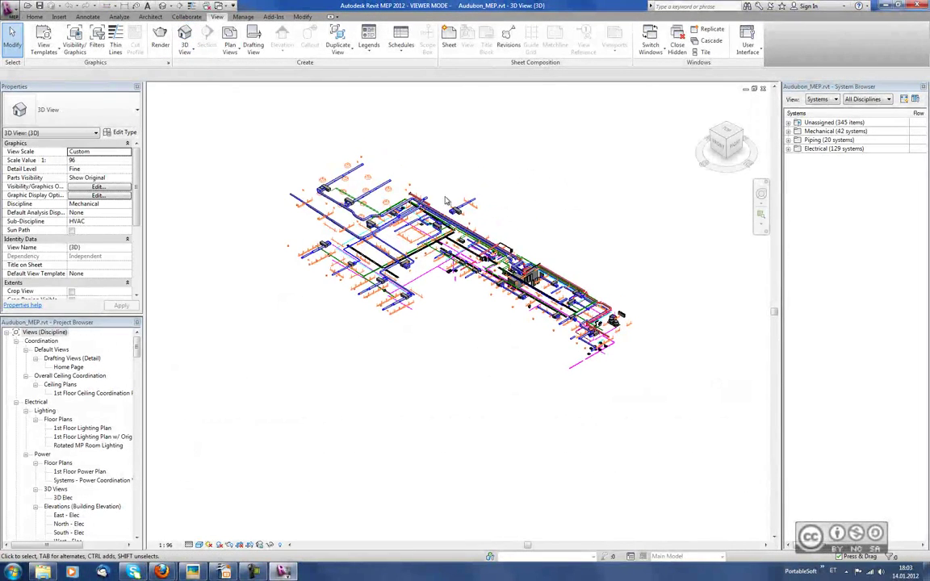
pyautogui.scroll(2, 445, 200)
pyautogui.scroll(1, 422, 232)
pyautogui.scroll(1, 423, 233)
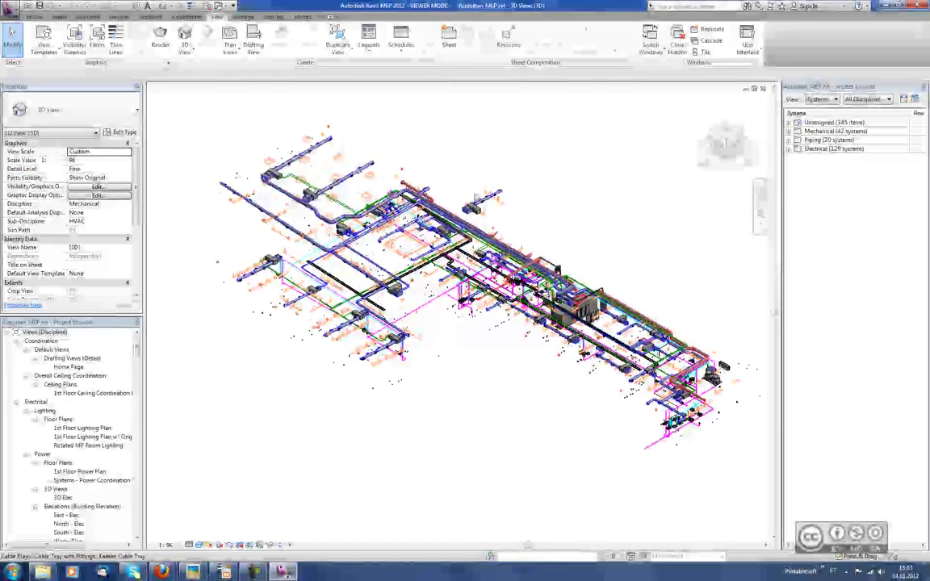
pyautogui.scroll(-1, 496, 153)
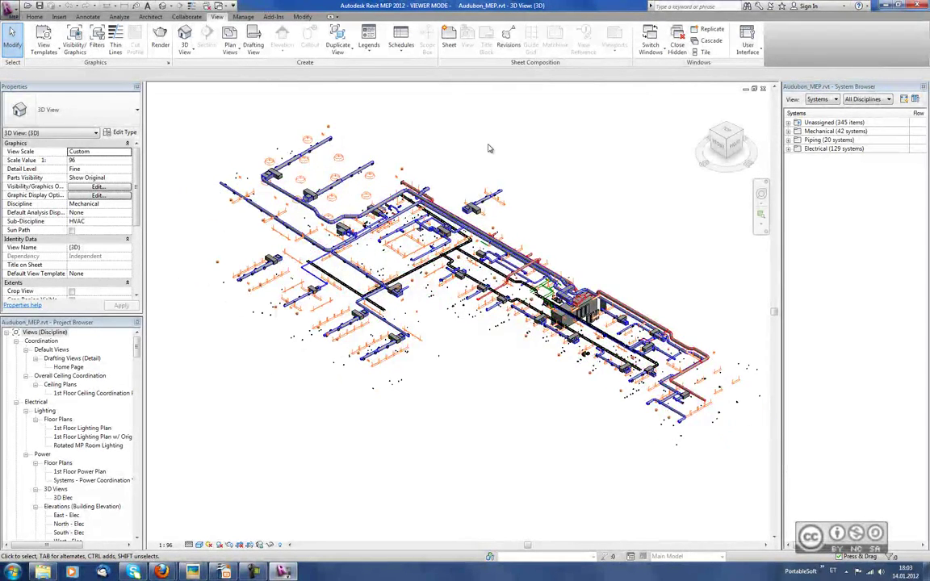
pyautogui.scroll(-1, 507, 159)
pyautogui.scroll(-1, 517, 163)
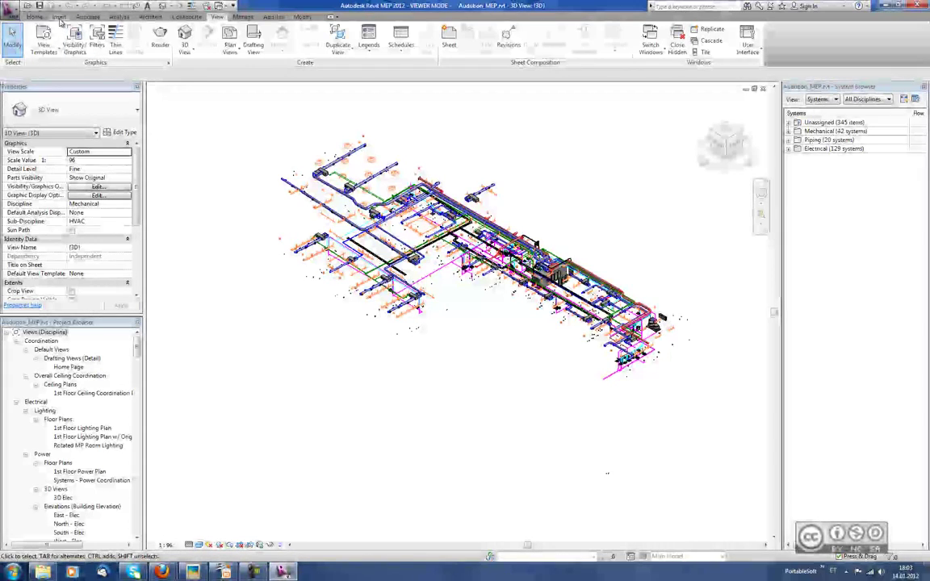
pyautogui.click(59, 17)
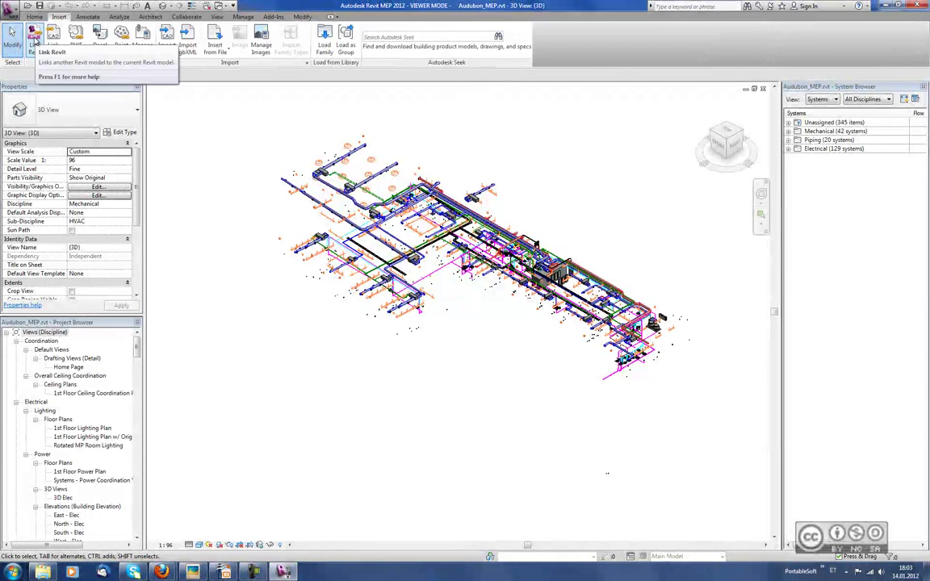
# Link Audubon_Arhitektuur.rvt into the MEP project, then close the combined 3D view
pyautogui.click(34, 40)
pyautogui.click(383, 204)
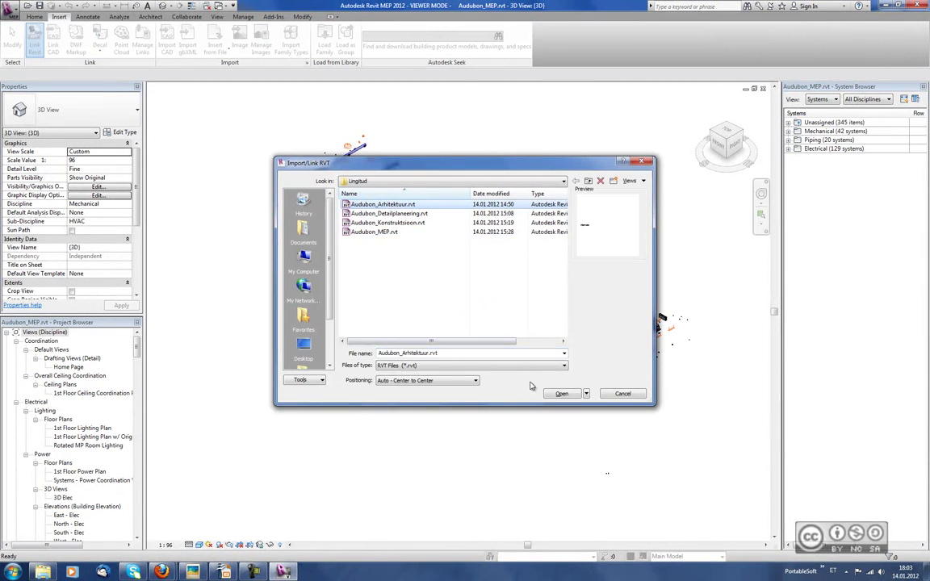
pyautogui.click(561, 393)
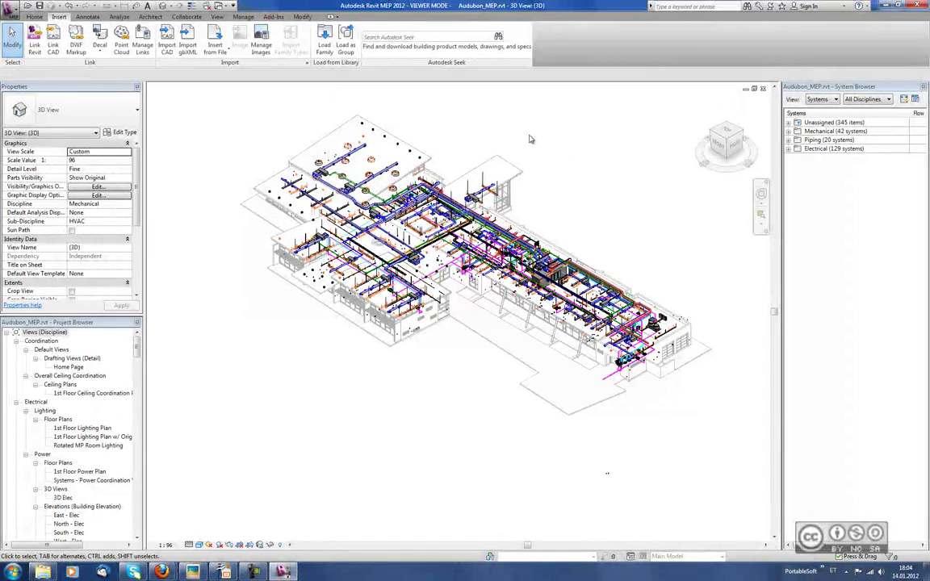
pyautogui.click(764, 90)
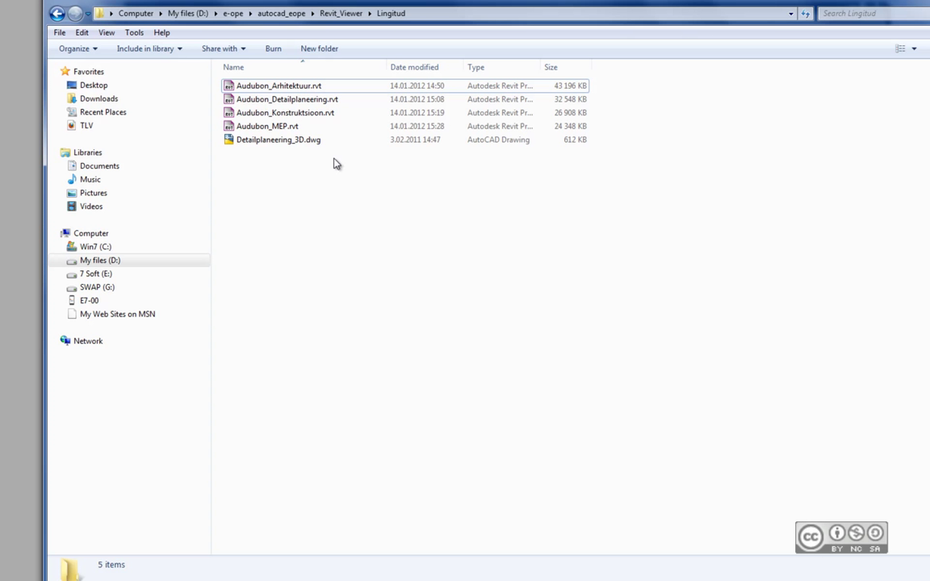
# Select Audubon_Detailplaneering.rvt in the Lingitud folder
pyautogui.click(306, 102)
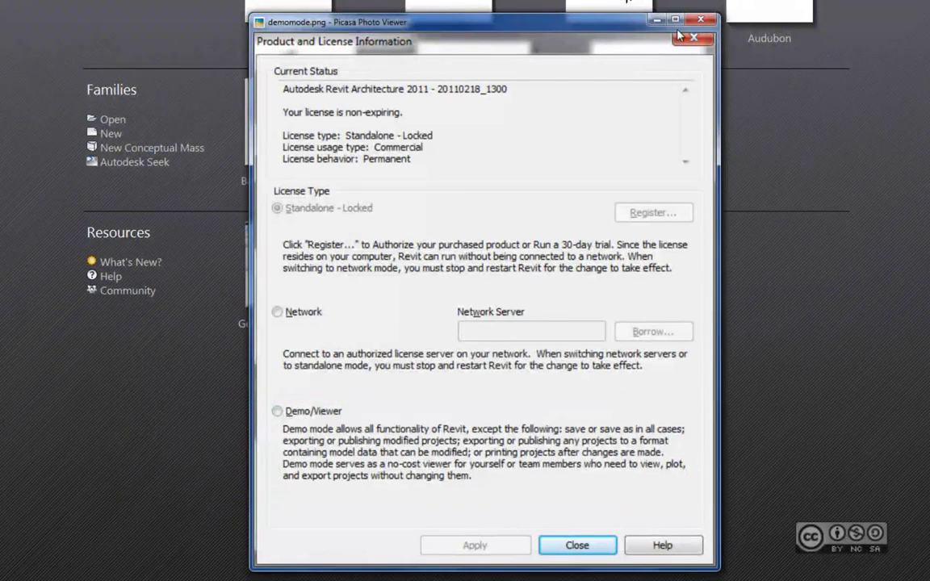
# Close the picture viewer showing the licence screenshot
pyautogui.click(701, 19)
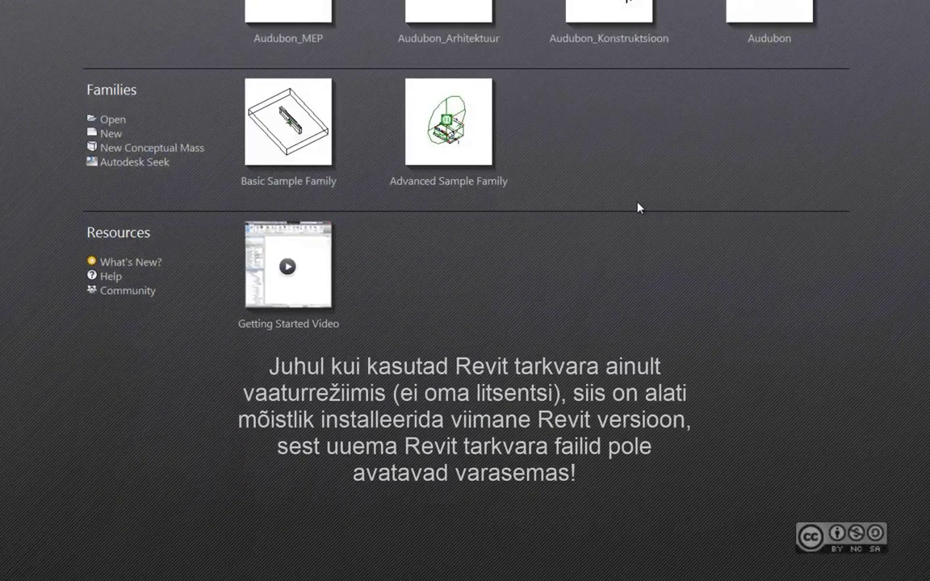